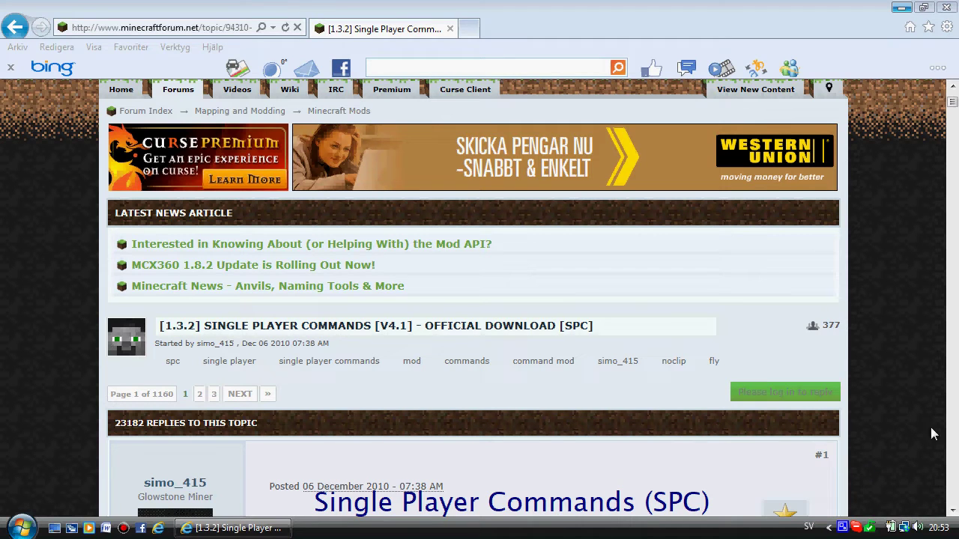
# - Minimize the forum browser to show the desktop with the SinglePlayerCommands-MC1.3.2_V4.1 archive
pyautogui.click(903, 7)
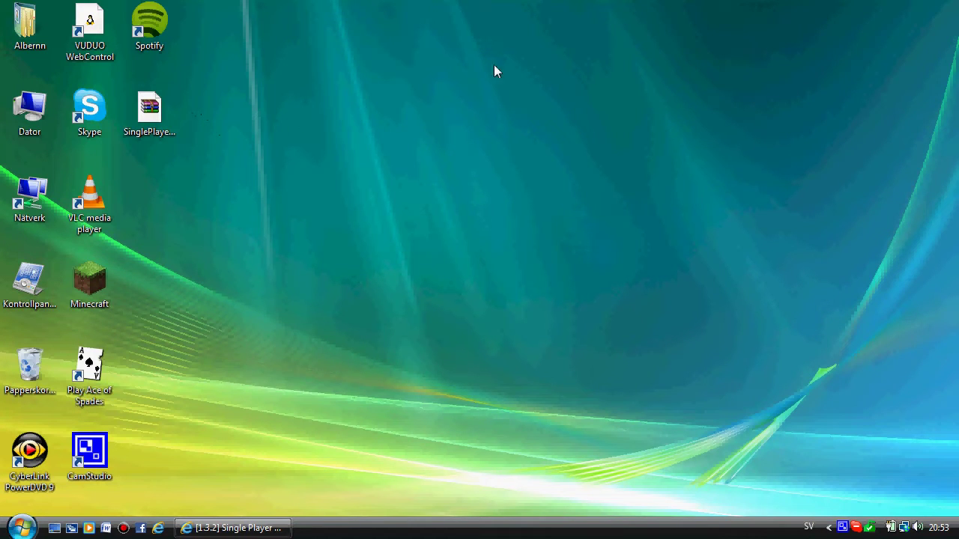
pyautogui.moveTo(784, 95)
pyautogui.mouseDown()
pyautogui.moveTo(637, 132)
pyautogui.moveTo(606, 152)
pyautogui.mouseUp()
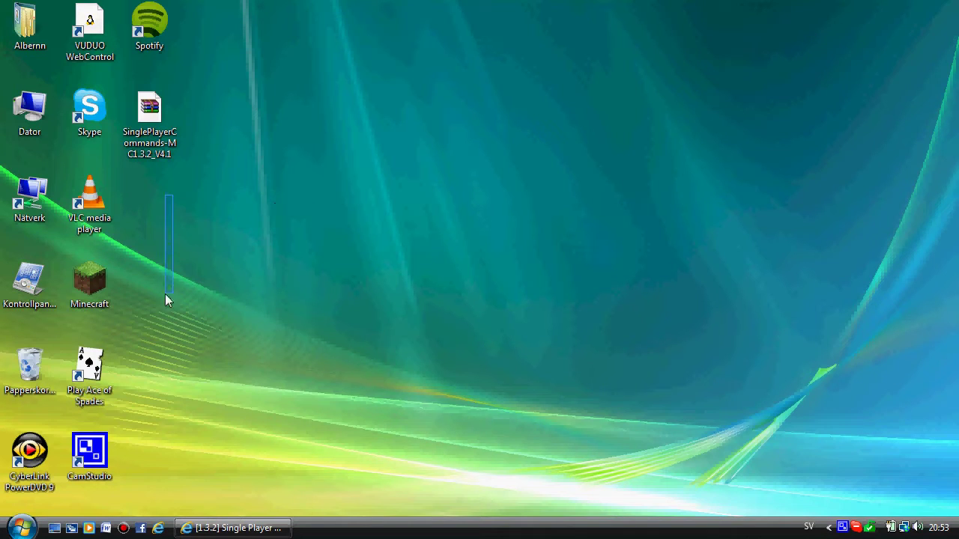
pyautogui.moveTo(166, 295)
pyautogui.mouseDown()
pyautogui.moveTo(144, 468)
pyautogui.moveTo(129, 499)
pyautogui.moveTo(114, 472)
pyautogui.moveTo(131, 463)
pyautogui.moveTo(695, 413)
pyautogui.moveTo(958, 515)
pyautogui.moveTo(577, 482)
pyautogui.moveTo(638, 451)
pyautogui.mouseUp()
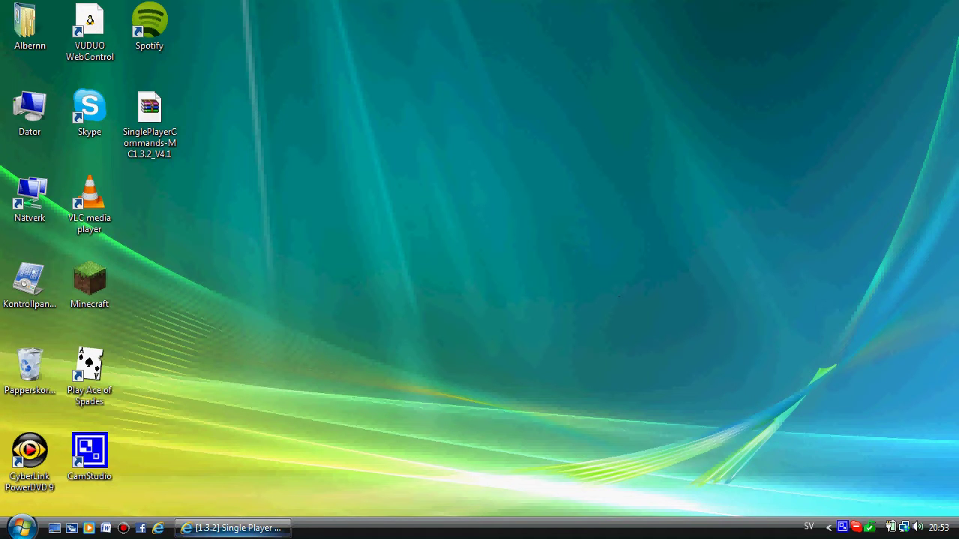
# - Restore the Single Player Commands [V4.1] thread and scroll to its Automated and Manual Installation links
pyautogui.click(232, 528)
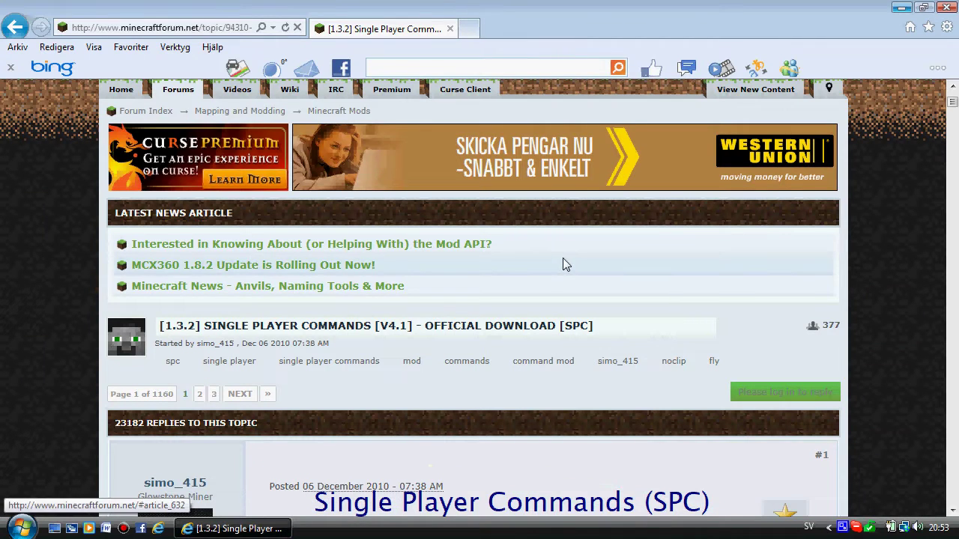
pyautogui.scroll(-3, 564, 263)
pyautogui.scroll(2, 564, 263)
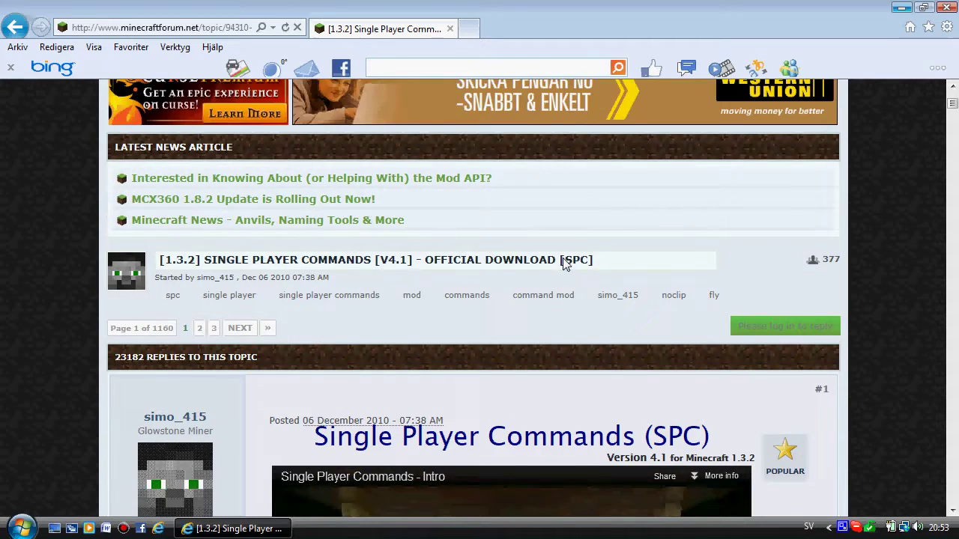
pyautogui.scroll(-1, 564, 263)
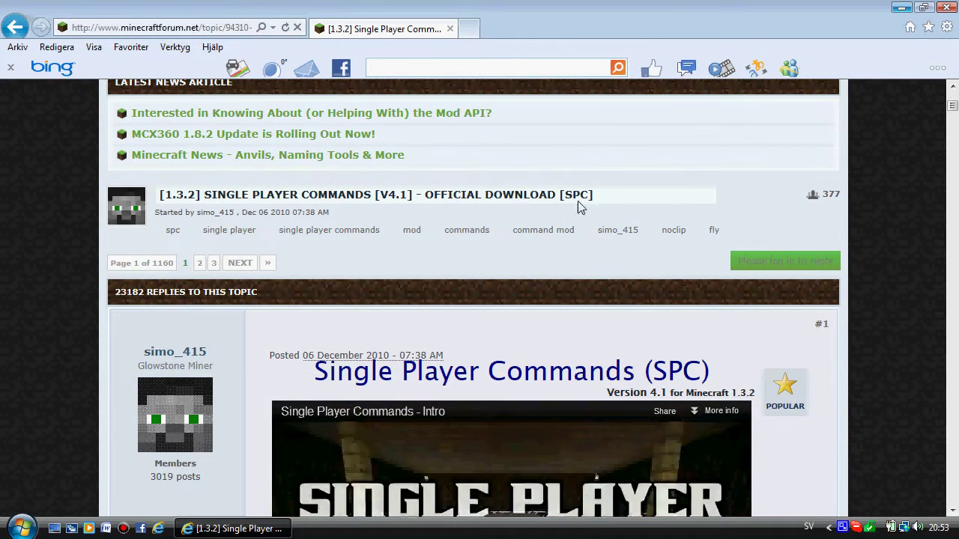
pyautogui.scroll(-4, 568, 204)
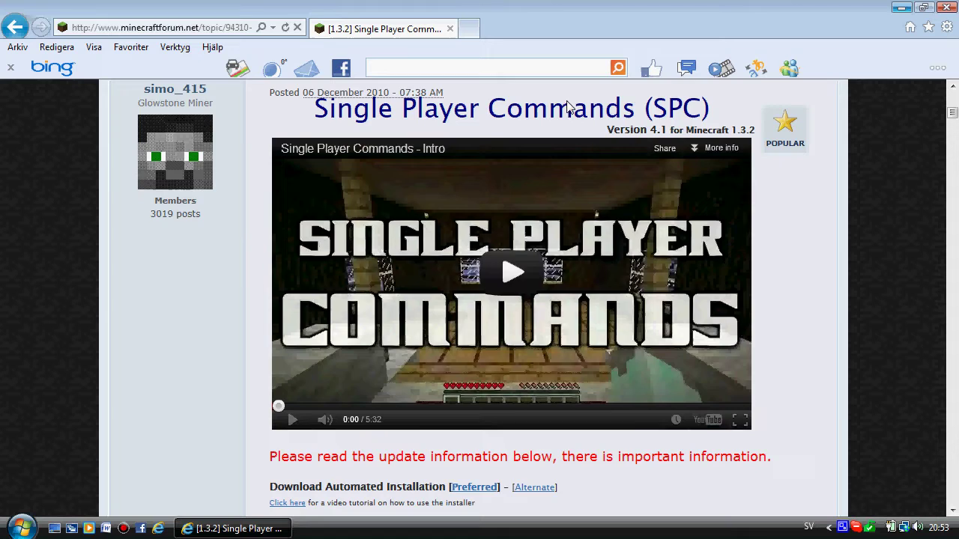
pyautogui.scroll(-3, 418, 315)
pyautogui.scroll(-3, 549, 294)
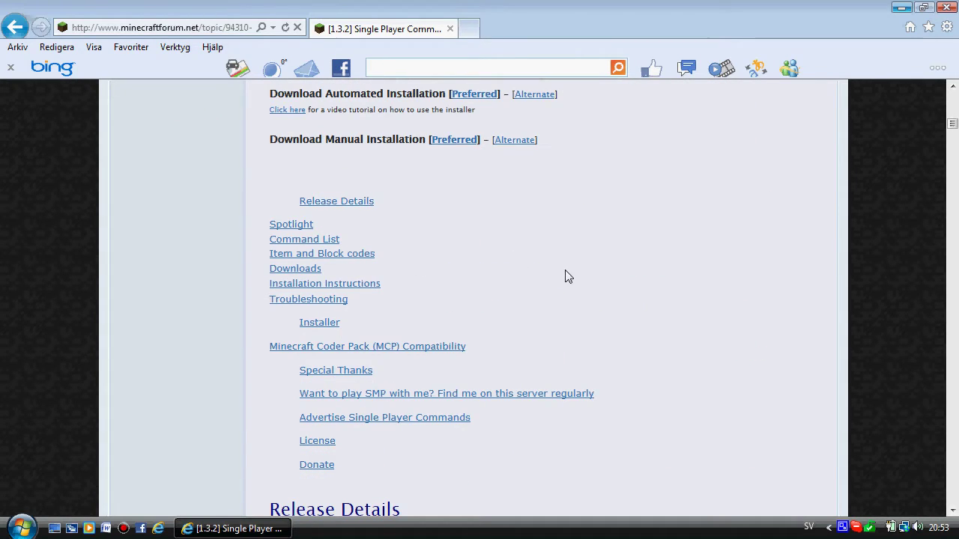
pyautogui.scroll(-10, 531, 212)
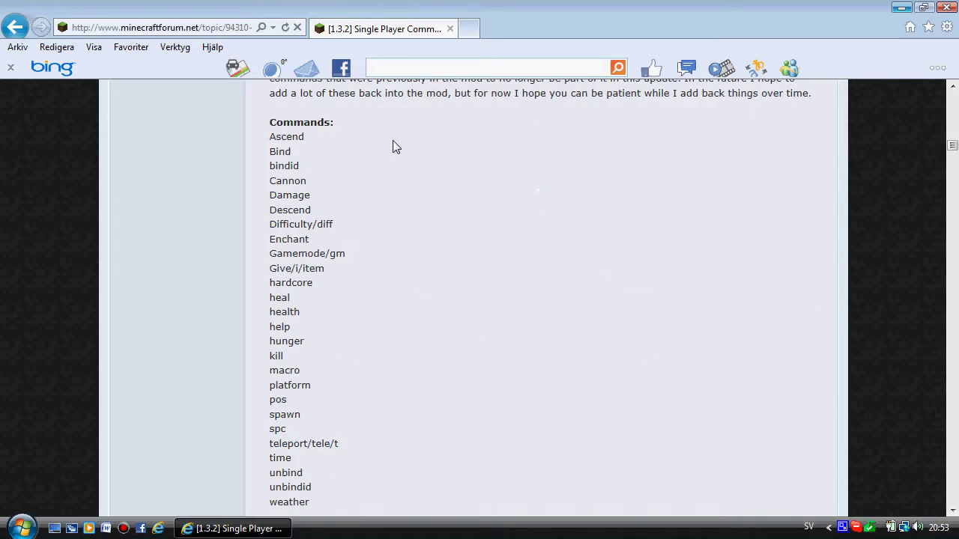
pyautogui.scroll(-12, 276, 304)
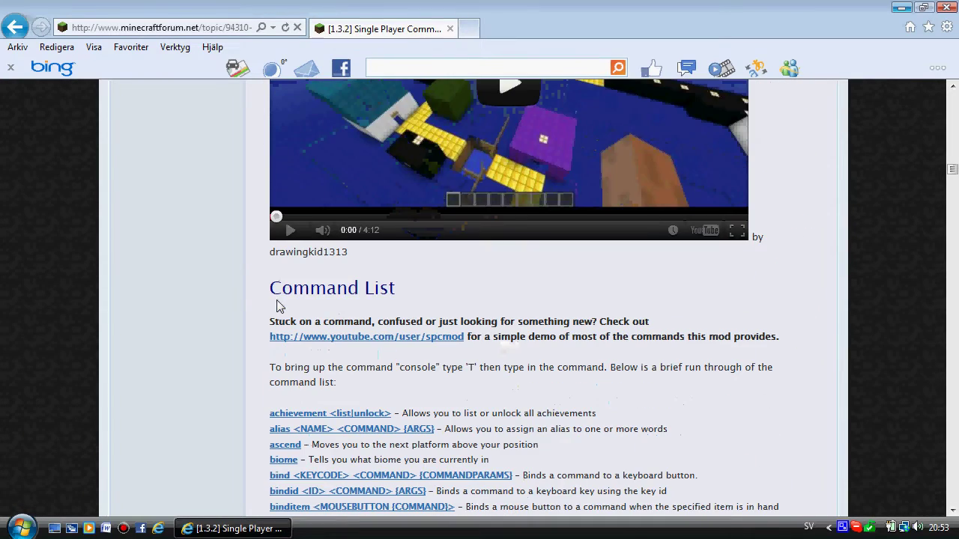
pyautogui.scroll(6, 280, 299)
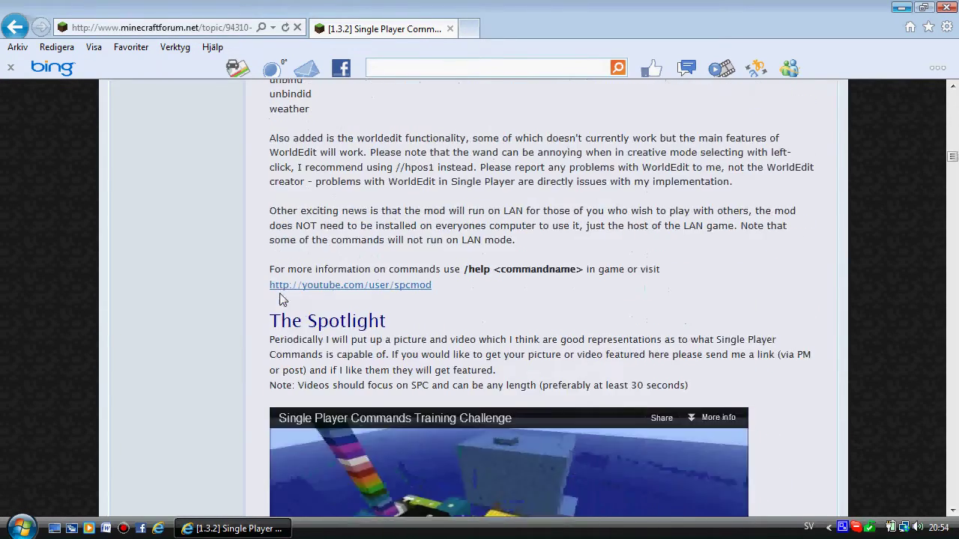
pyautogui.scroll(3, 280, 299)
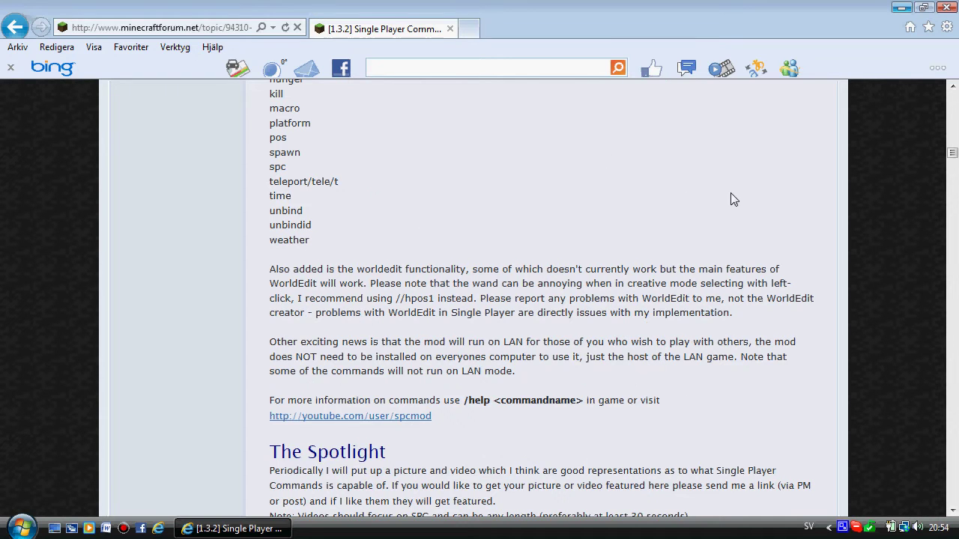
pyautogui.scroll(1, 733, 198)
pyautogui.scroll(-15, 734, 198)
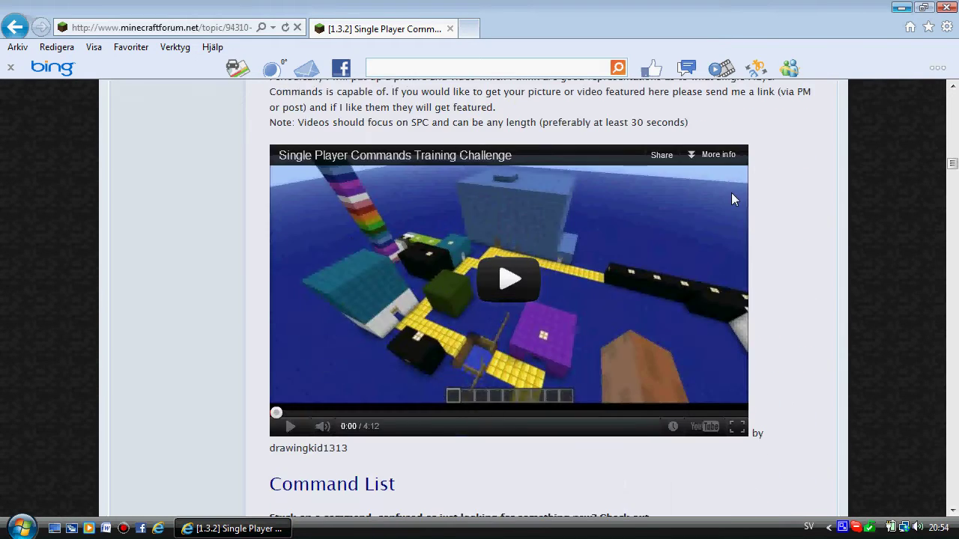
pyautogui.scroll(5, 732, 193)
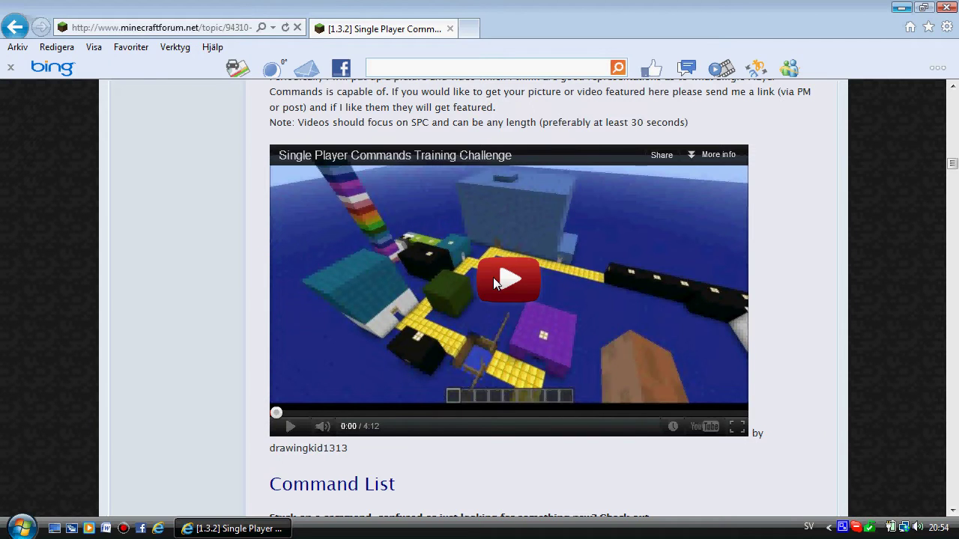
pyautogui.scroll(15, 493, 277)
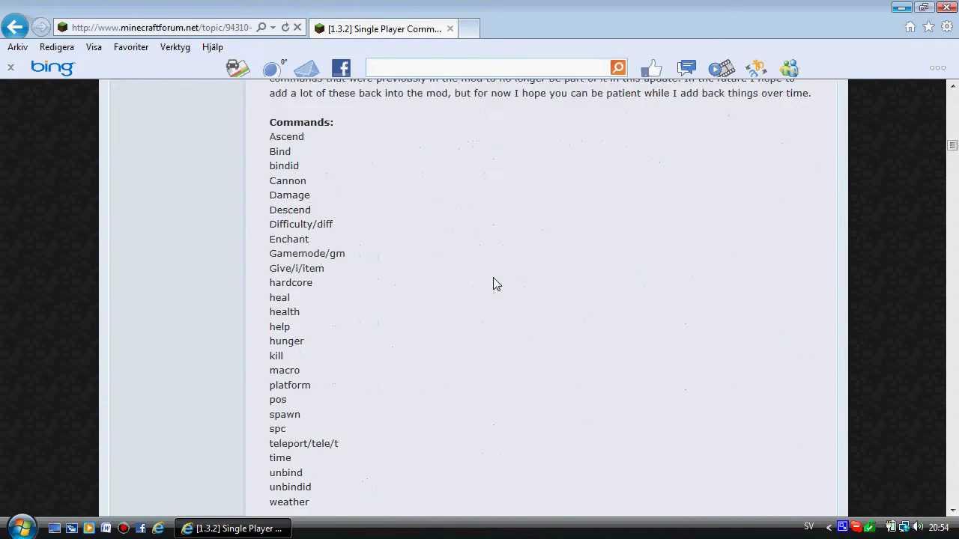
pyautogui.scroll(15, 493, 277)
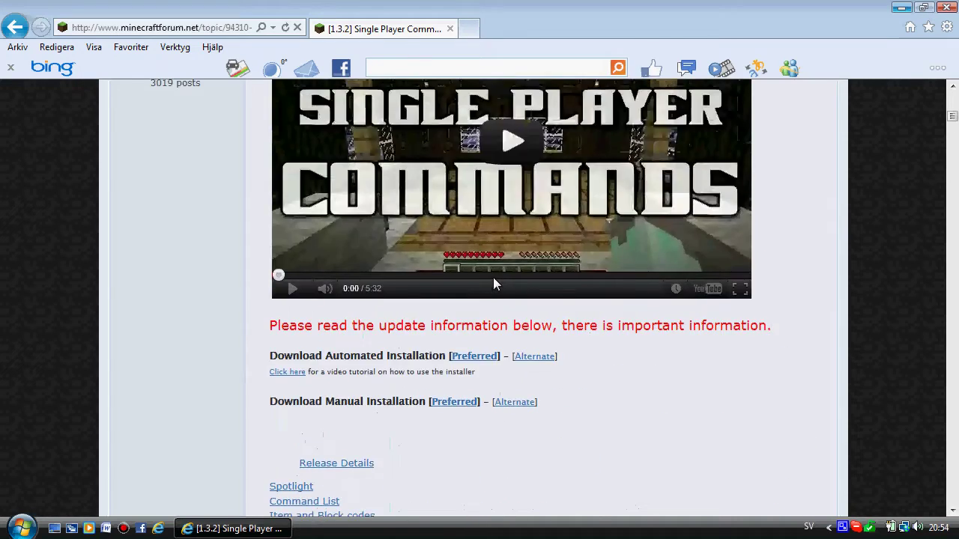
pyautogui.scroll(-5, 493, 279)
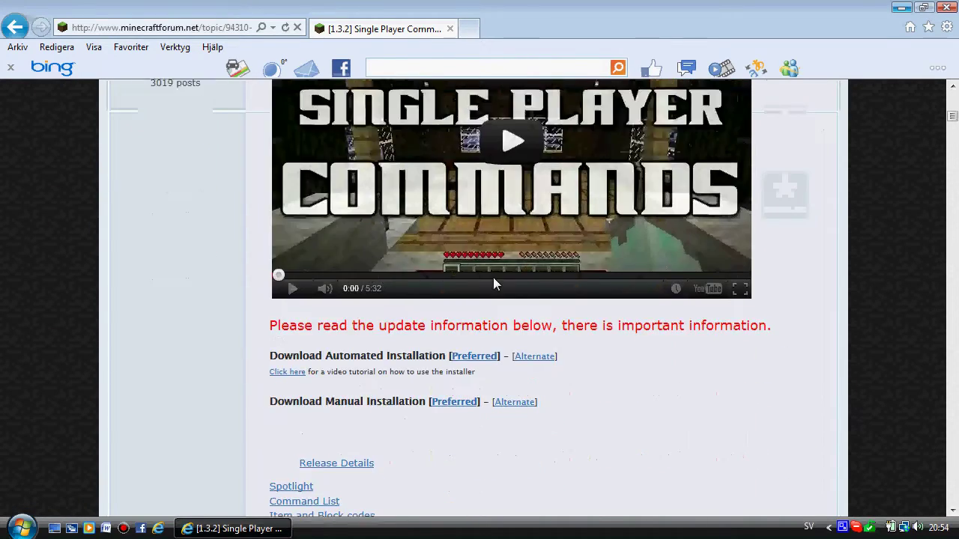
pyautogui.scroll(7, 493, 279)
pyautogui.scroll(-5, 493, 278)
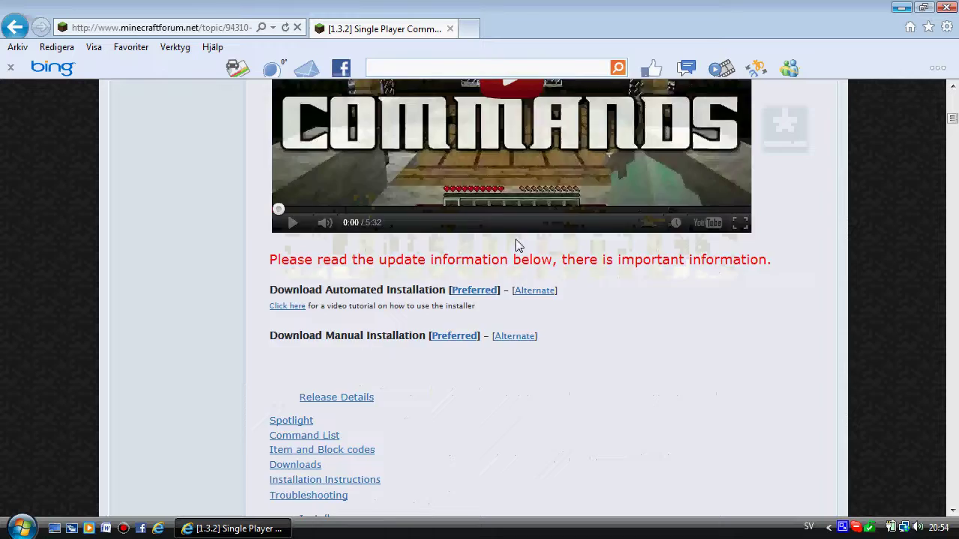
pyautogui.scroll(2, 510, 262)
pyautogui.scroll(-3, 523, 247)
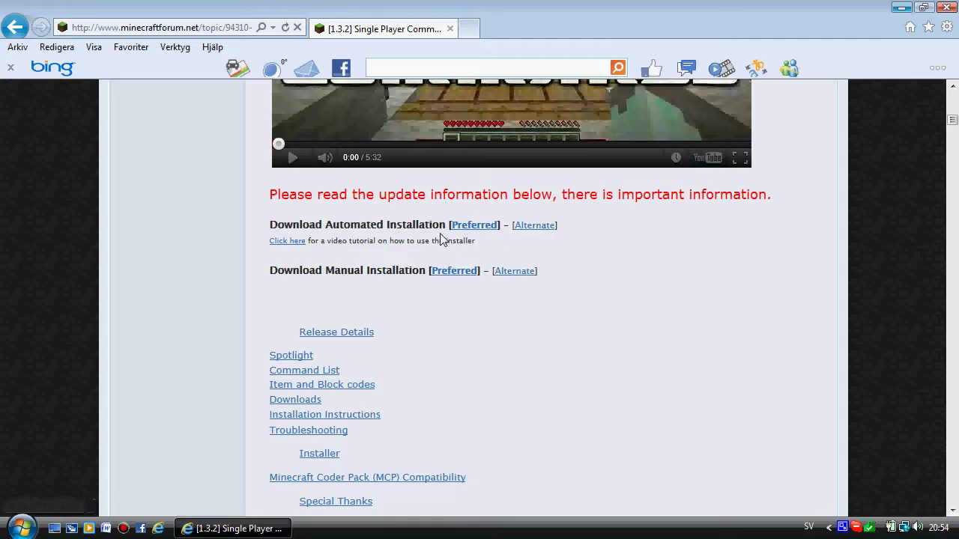
# - Open the automated installer download link and drag the old SPC archive to the recycle bin
pyautogui.click(487, 225)
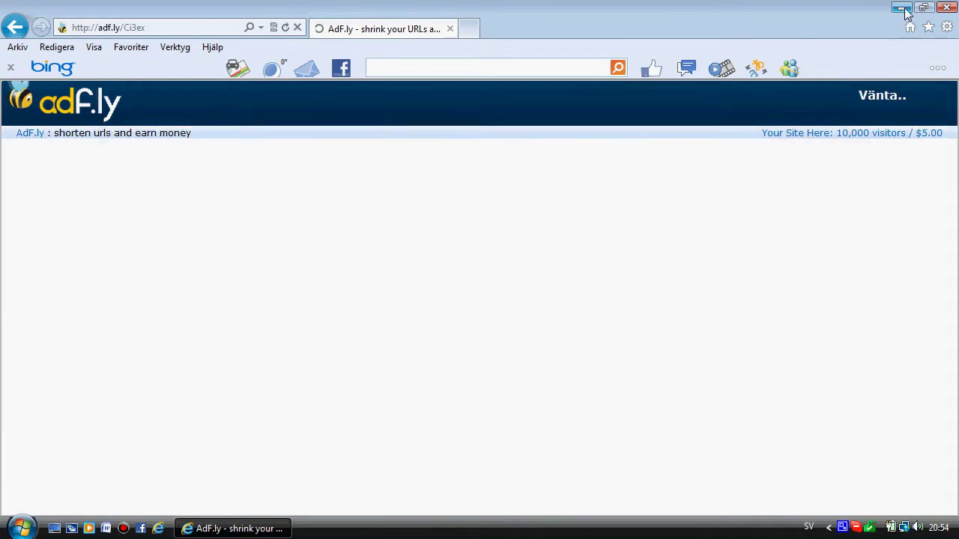
pyautogui.click(902, 8)
pyautogui.moveTo(149, 112); pyautogui.dragTo(29, 367)
# - Back in the browser, dismiss the certificate bar and skip the adf.ly advertisement
pyautogui.click(233, 529)
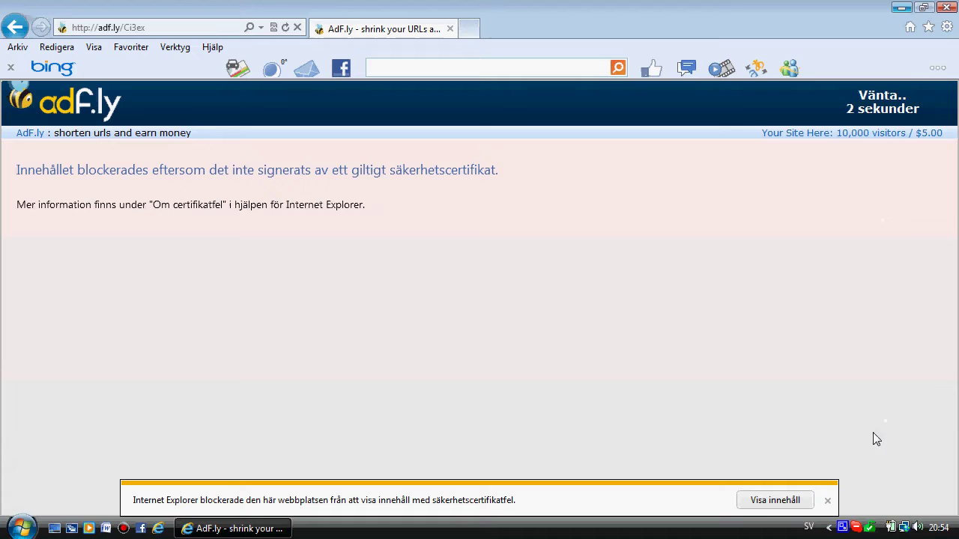
pyautogui.click(828, 501)
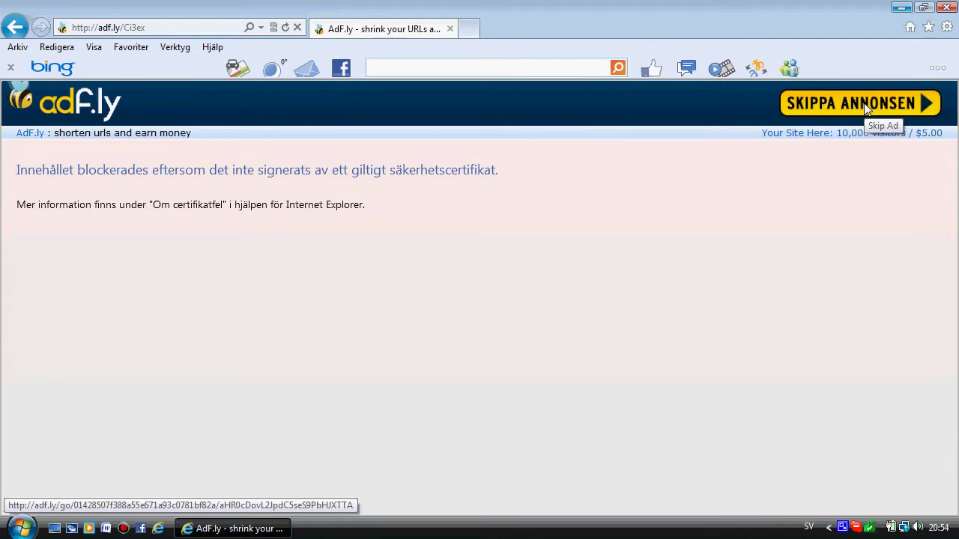
pyautogui.click(864, 102)
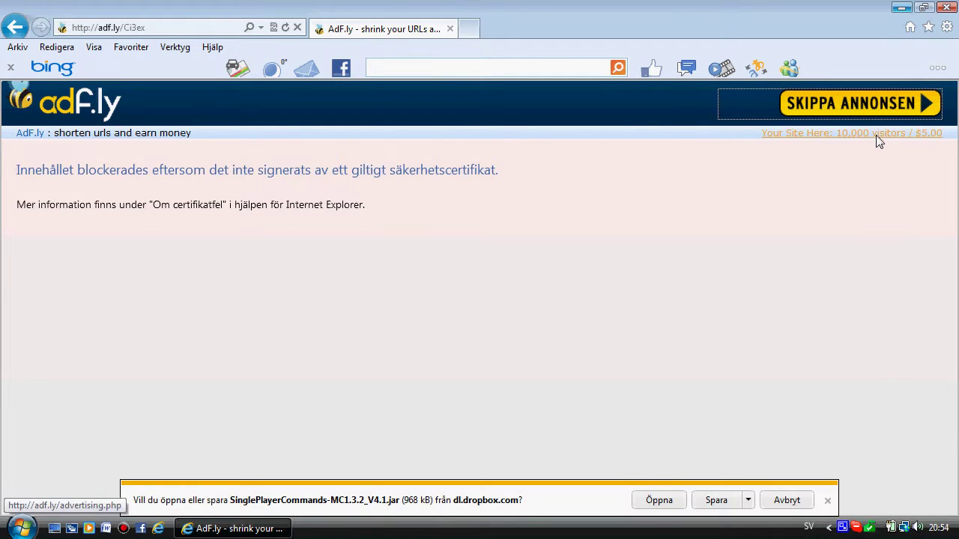
# - Save SinglePlayerCommands-MC1.3.2_V4.1.jar to the desktop via Save As and close the download notice
pyautogui.click(750, 502)
pyautogui.click(782, 483)
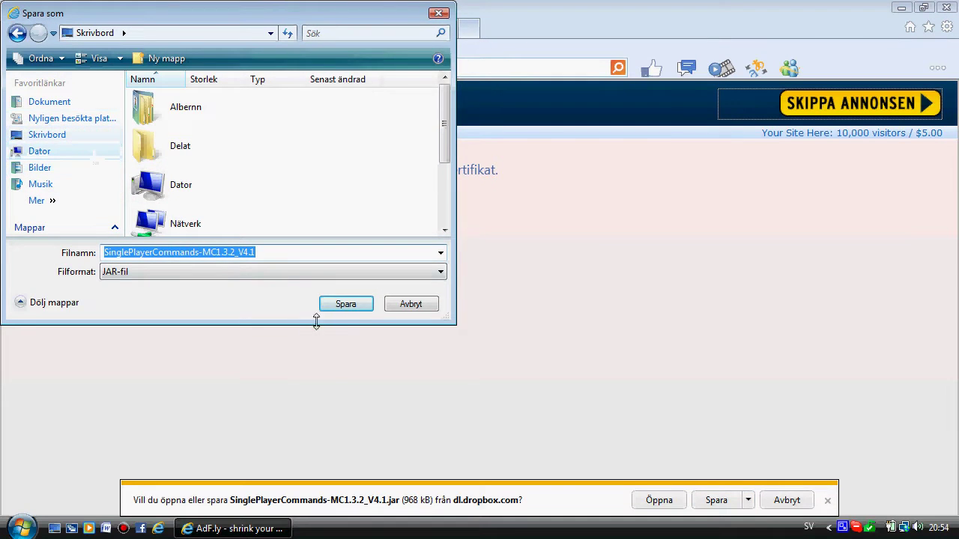
pyautogui.click(342, 309)
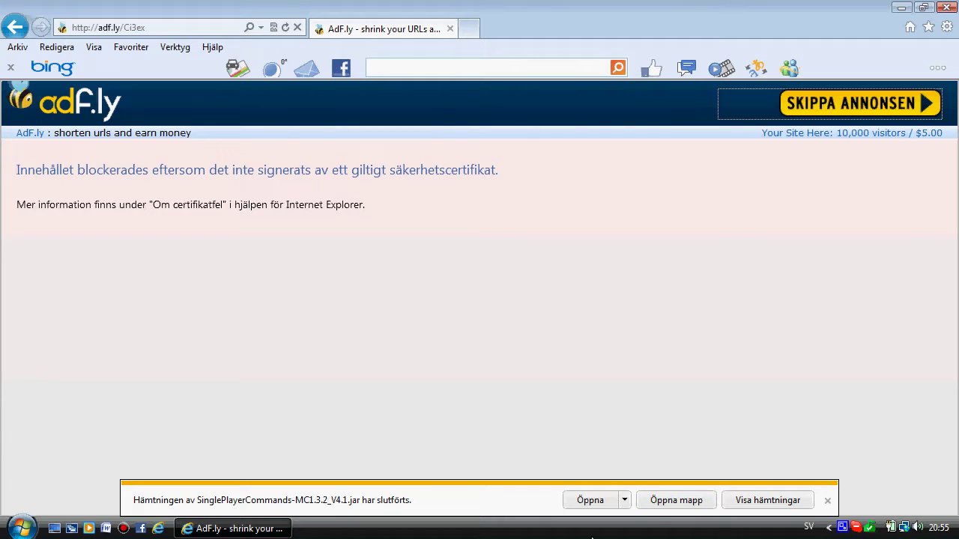
pyautogui.click(827, 501)
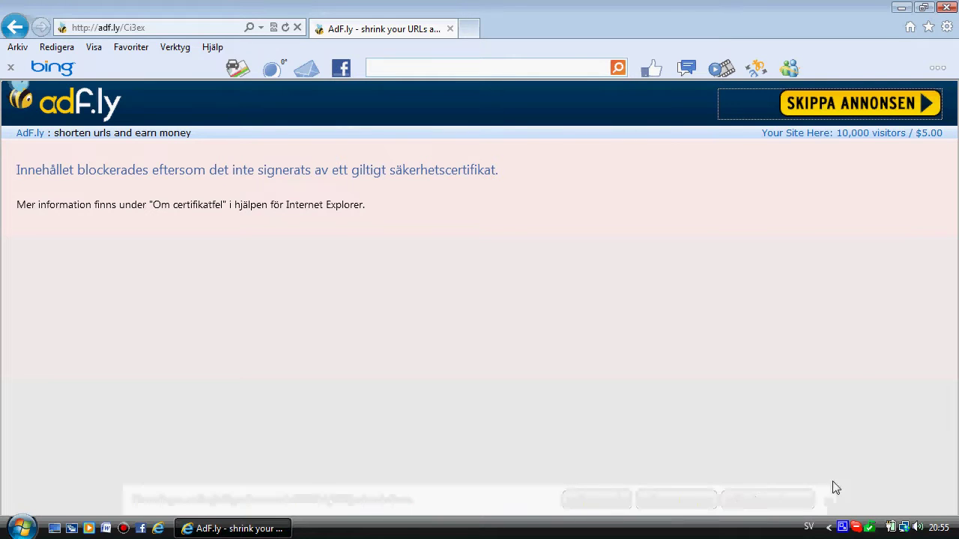
# - Open the SinglePlayerCommands archive with Java(TM) Platform SE binary and move the installer window up
pyautogui.click(901, 8)
pyautogui.moveTo(130, 116); pyautogui.dragTo(729, 200)
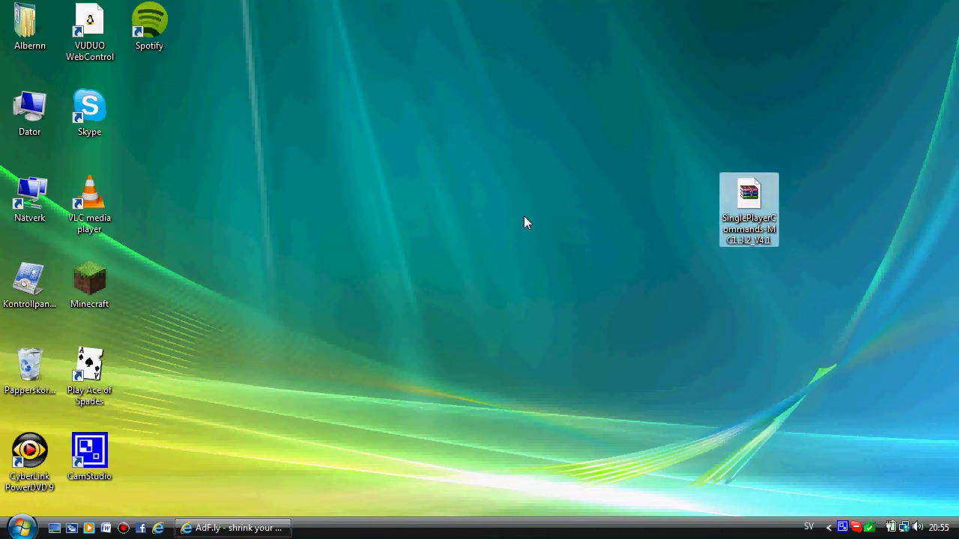
pyautogui.rightClick(752, 208)
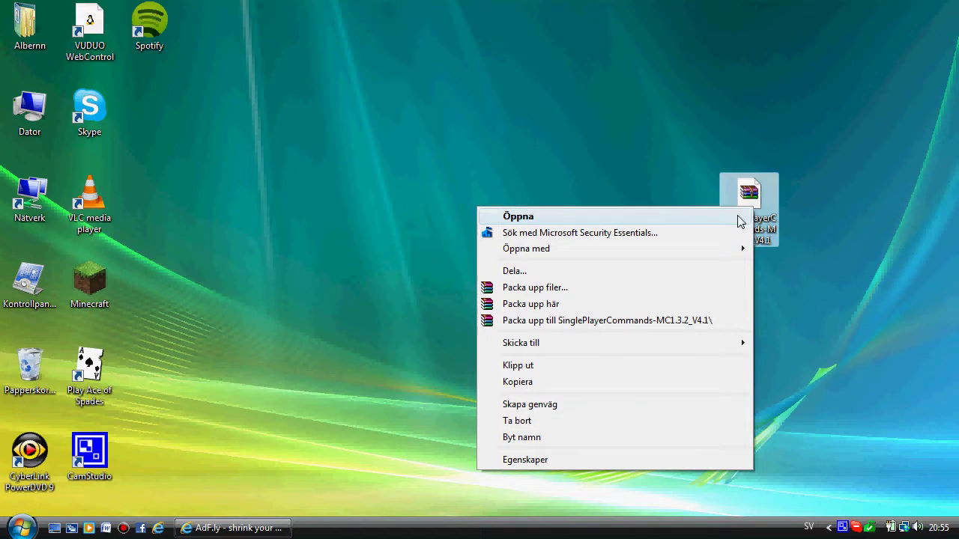
pyautogui.moveTo(573, 255)
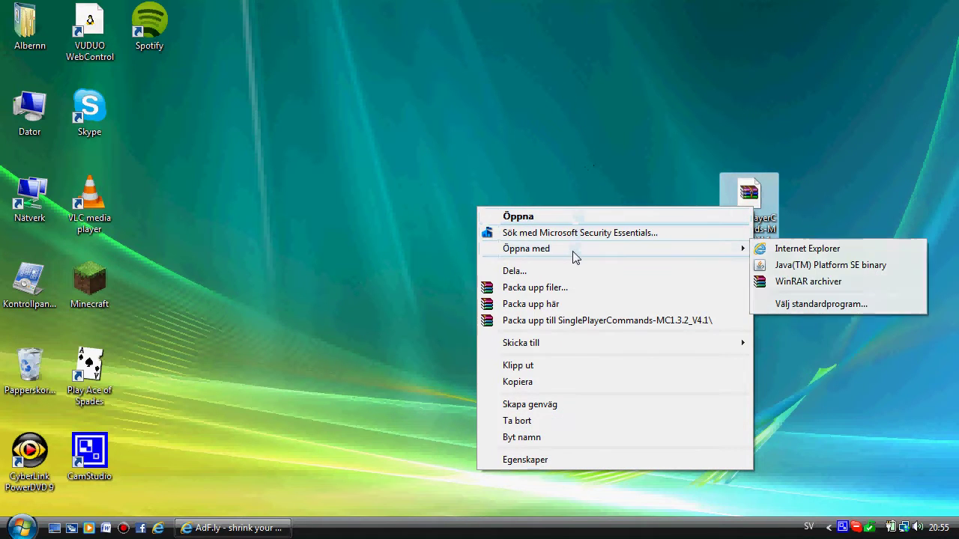
pyautogui.click(798, 266)
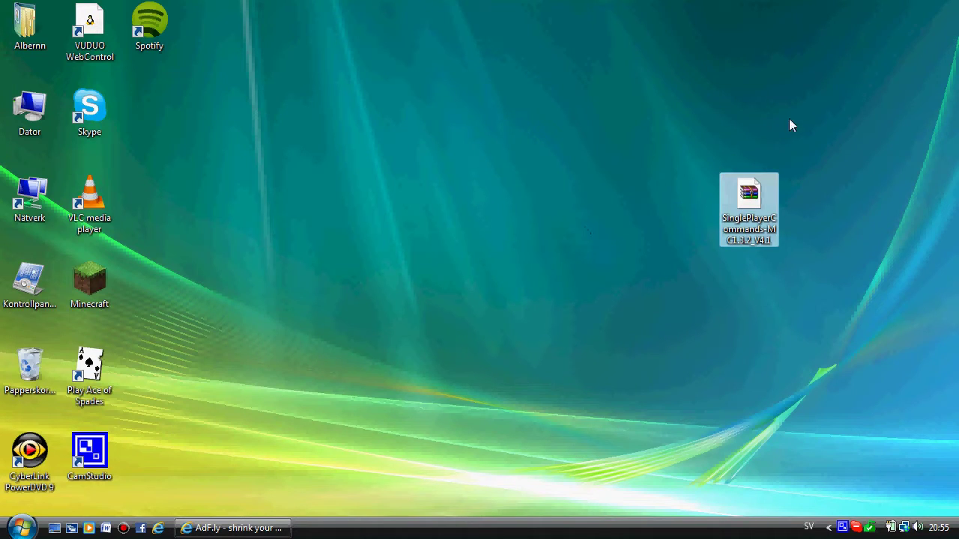
pyautogui.moveTo(344, 89); pyautogui.dragTo(486, 24)
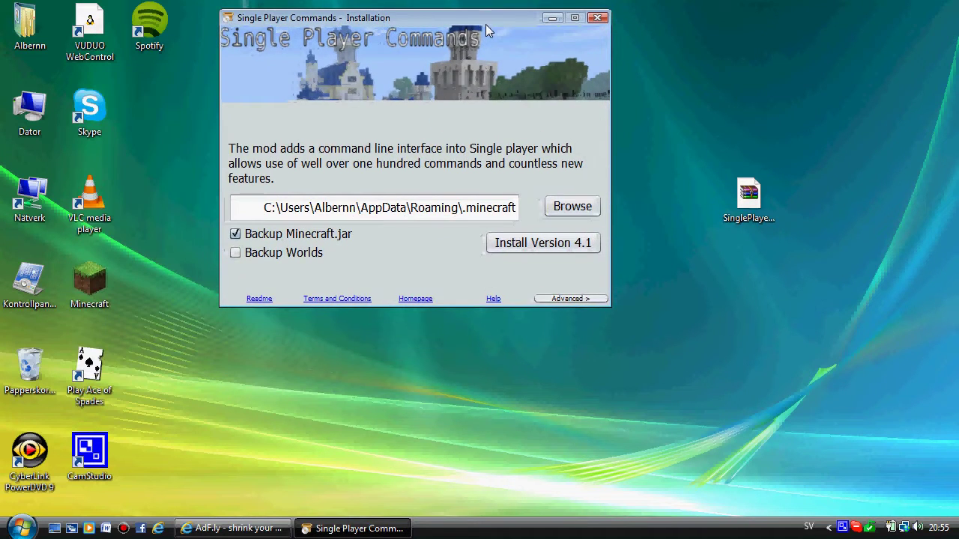
# - Install Single Player Commands 4.1 into .minecraft with Minecraft.jar and world backups unchecked
pyautogui.click(236, 255)
pyautogui.click(235, 255)
pyautogui.click(236, 235)
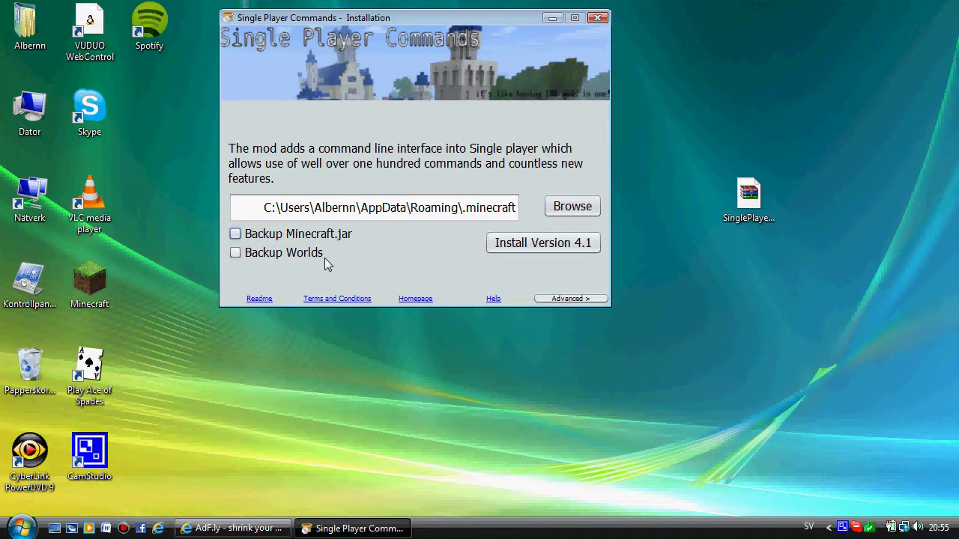
pyautogui.click(548, 249)
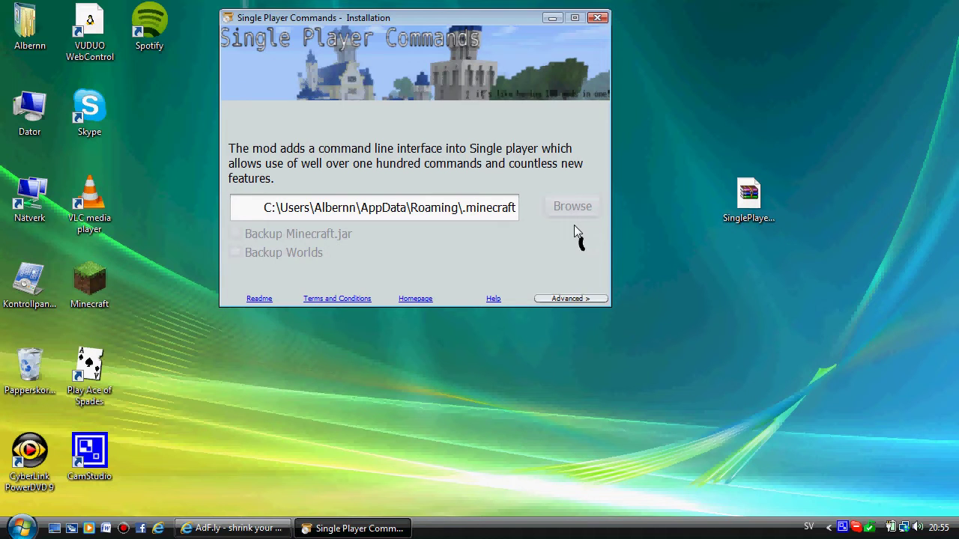
pyautogui.moveTo(525, 28)
pyautogui.mouseDown()
pyautogui.moveTo(538, 16)
pyautogui.moveTo(478, 16)
pyautogui.moveTo(514, 11)
pyautogui.mouseUp()
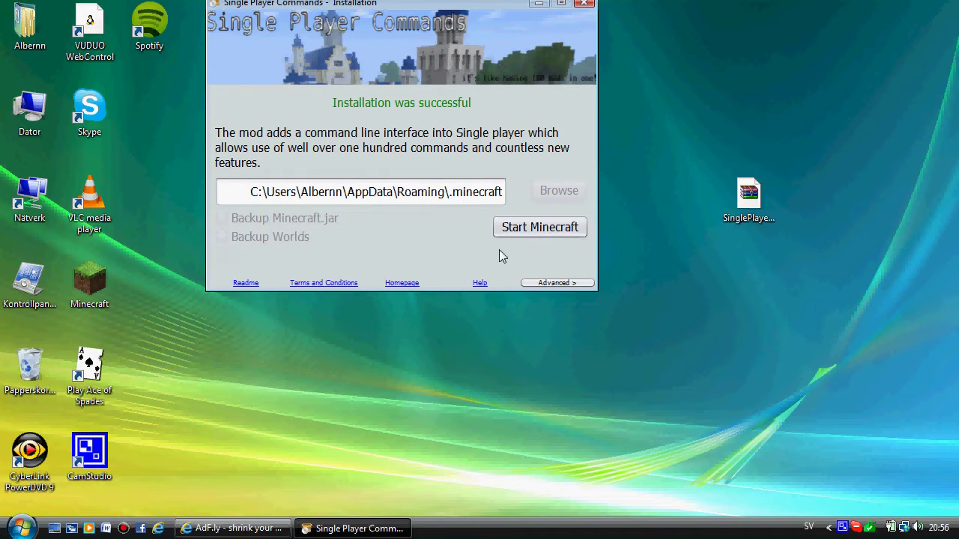
# - Launch Minecraft full-screen and load the 'Single player commands' singleplayer world
pyautogui.click(557, 236)
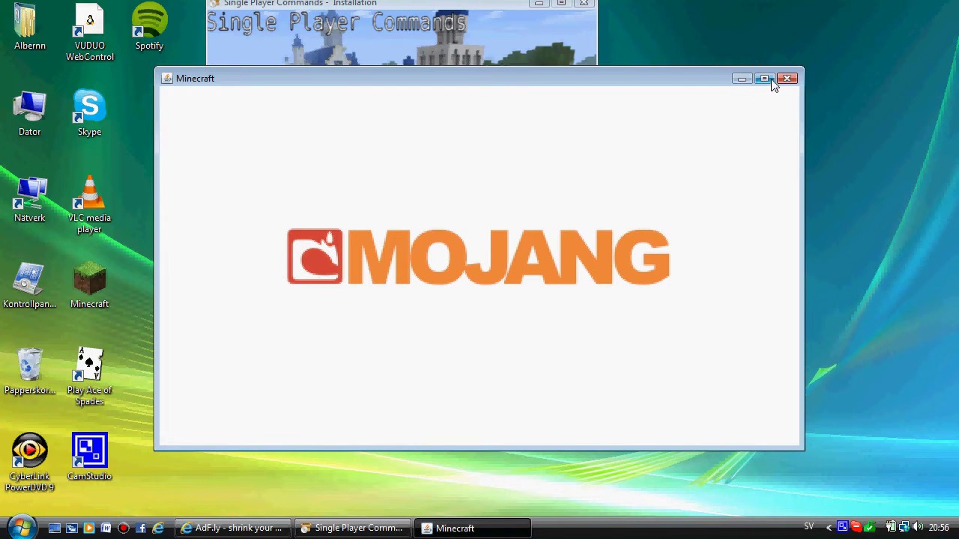
pyautogui.click(766, 78)
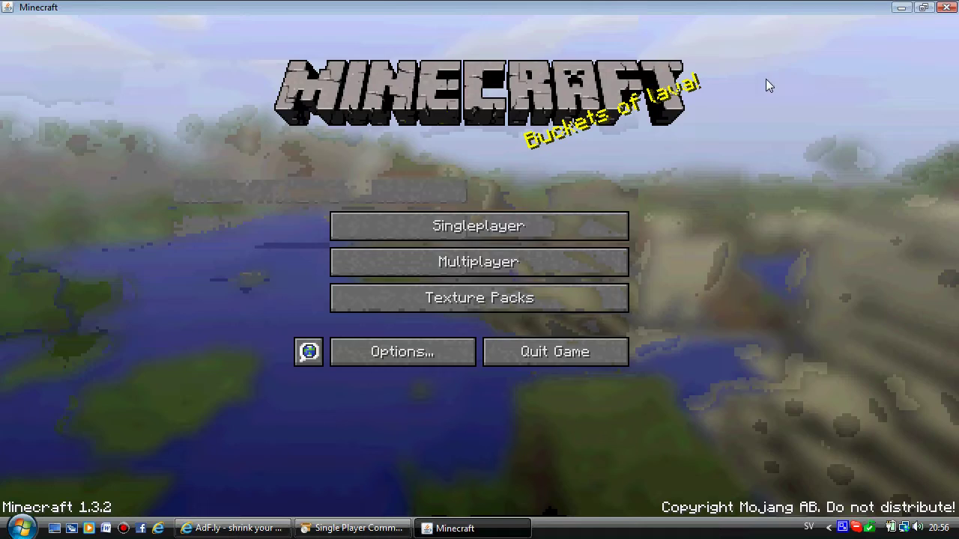
pyautogui.click(559, 218)
pyautogui.doubleClick(495, 207)
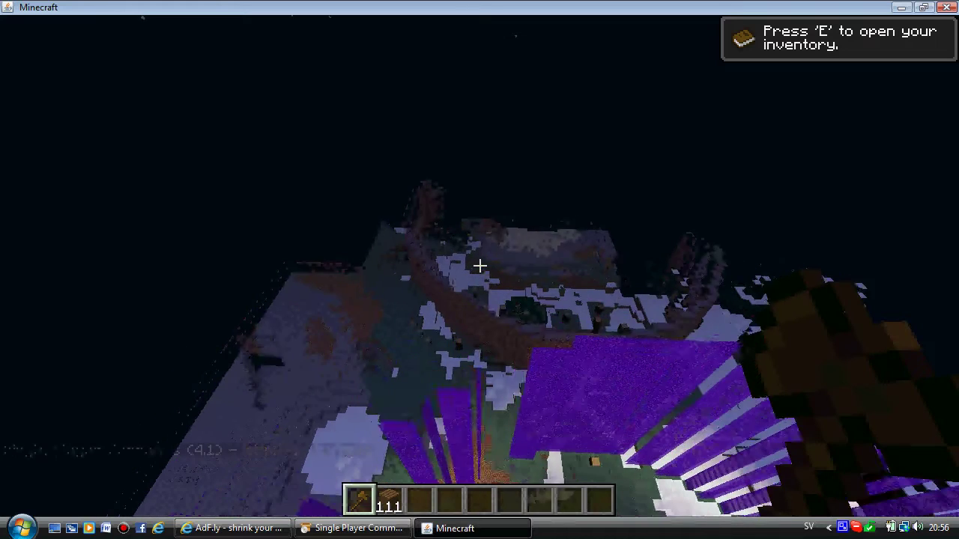
# - Pause and resume the game, swing the axe, then open chat to enter //wand
pyautogui.press('Escape')
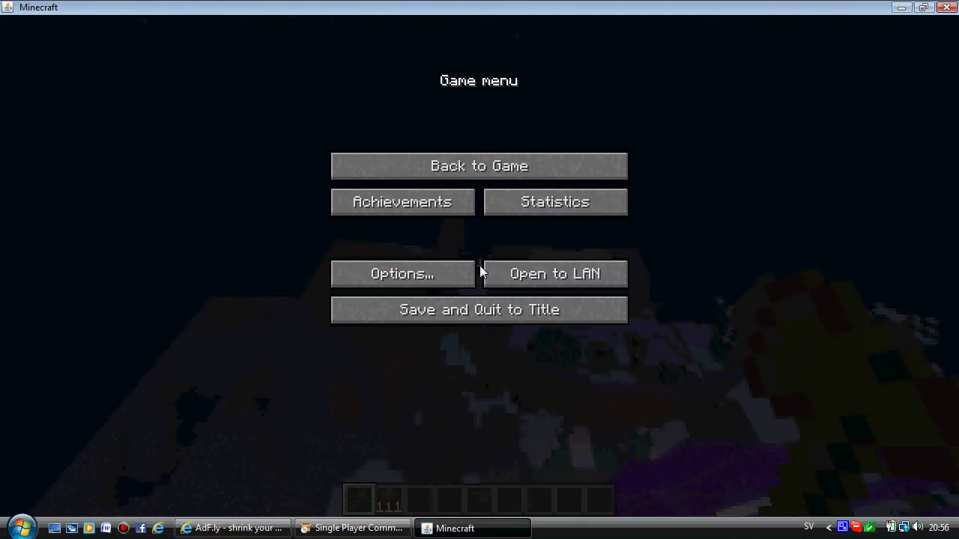
pyautogui.press('Escape')
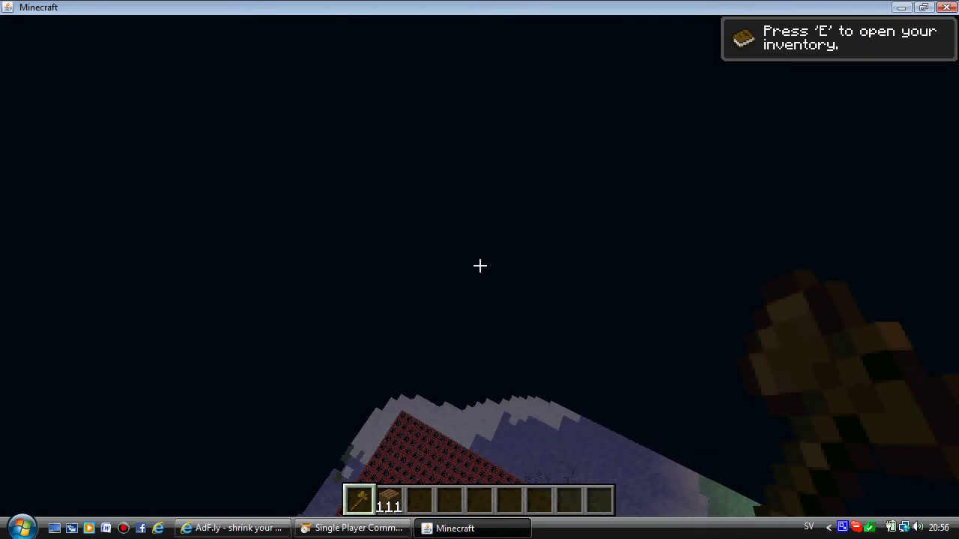
pyautogui.click(479, 266)
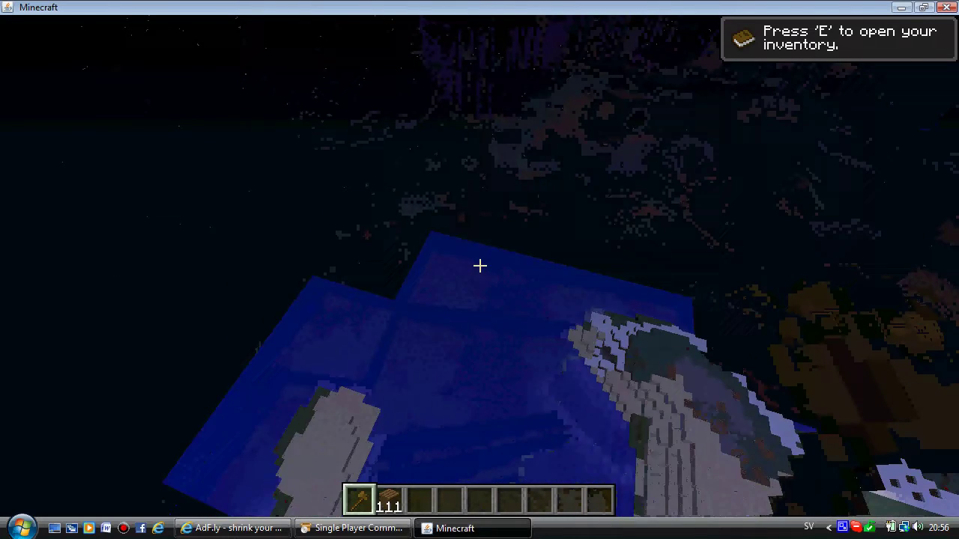
pyautogui.press('Escape')
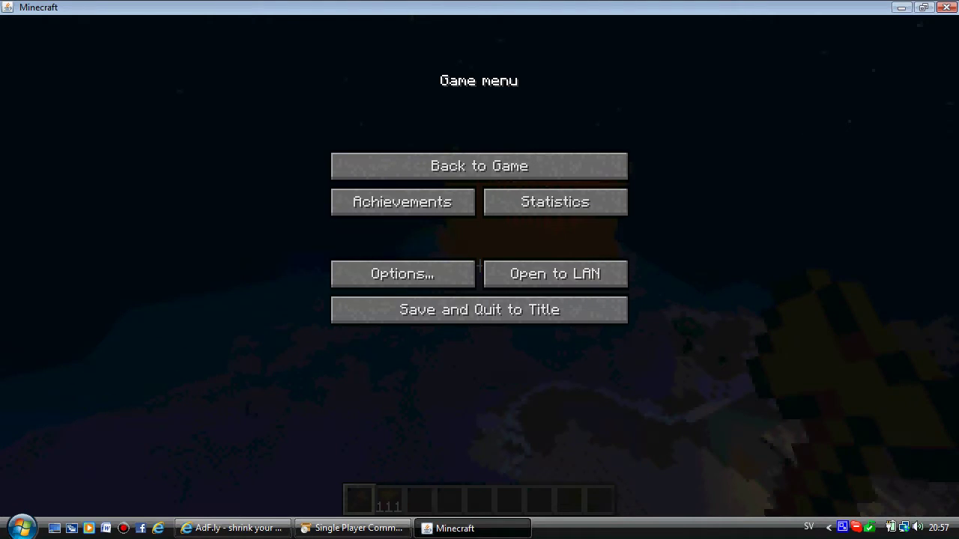
pyautogui.press('Escape')
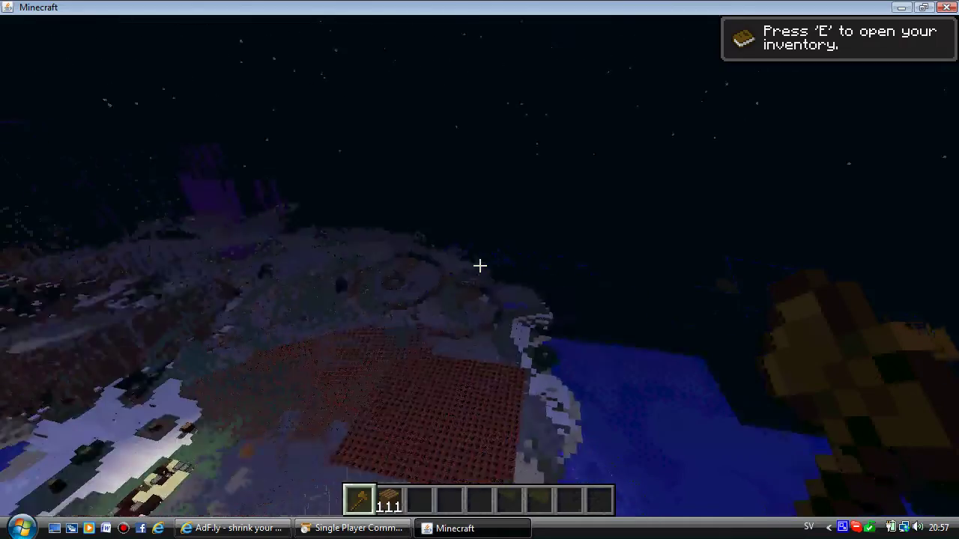
pyautogui.press('Escape')
pyautogui.press('Escape')
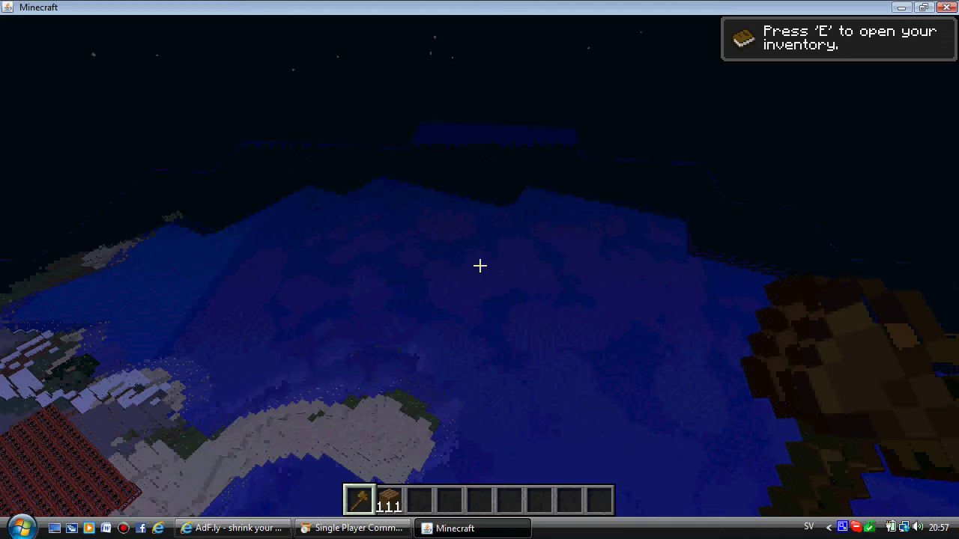
pyautogui.press('t')
pyautogui.write('//wand')
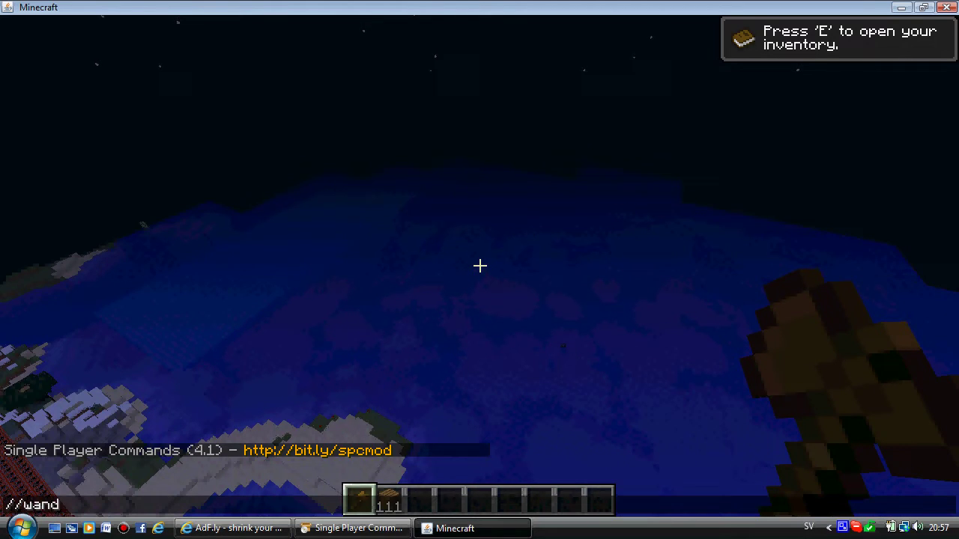
# - Run //wand to get the WorldEdit selection wand, then pause and resume play
pyautogui.press('Return')
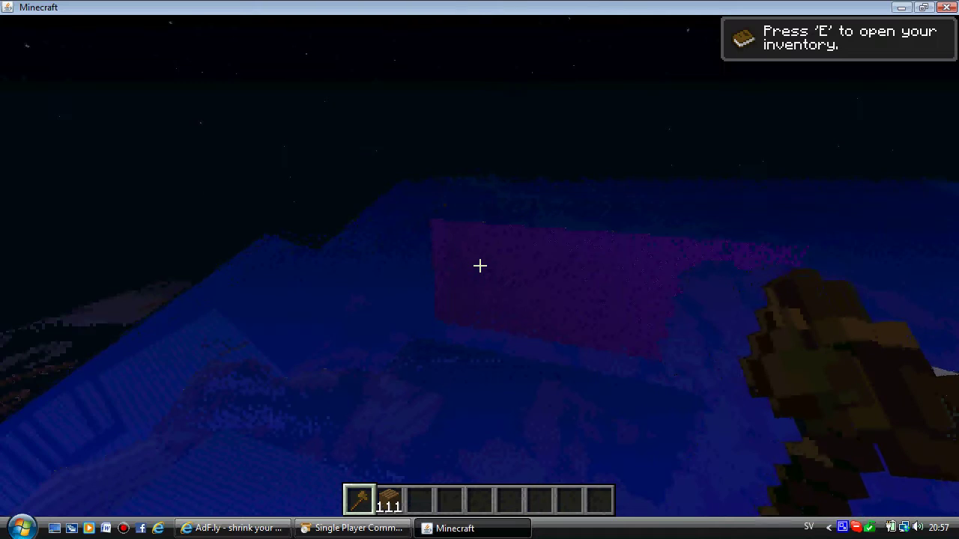
pyautogui.press('Escape')
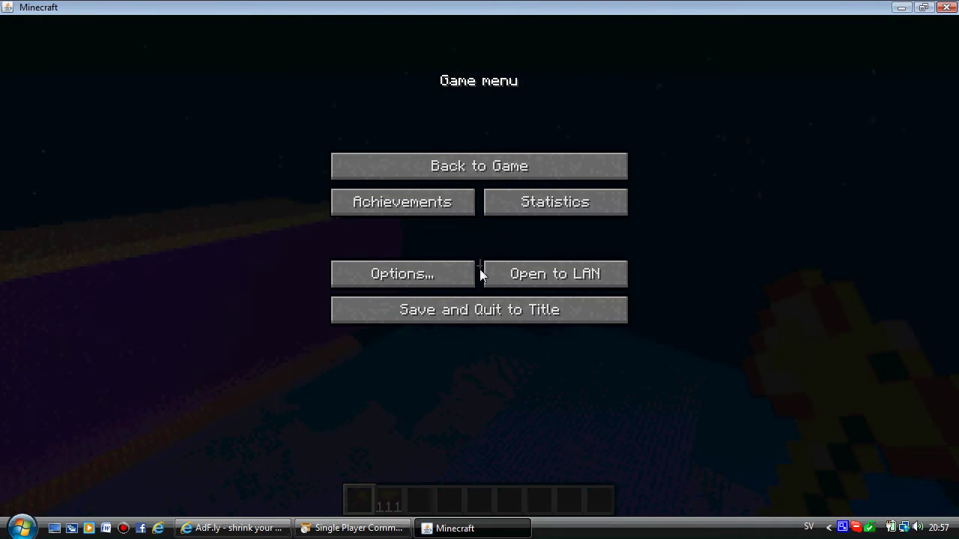
pyautogui.press('Escape')
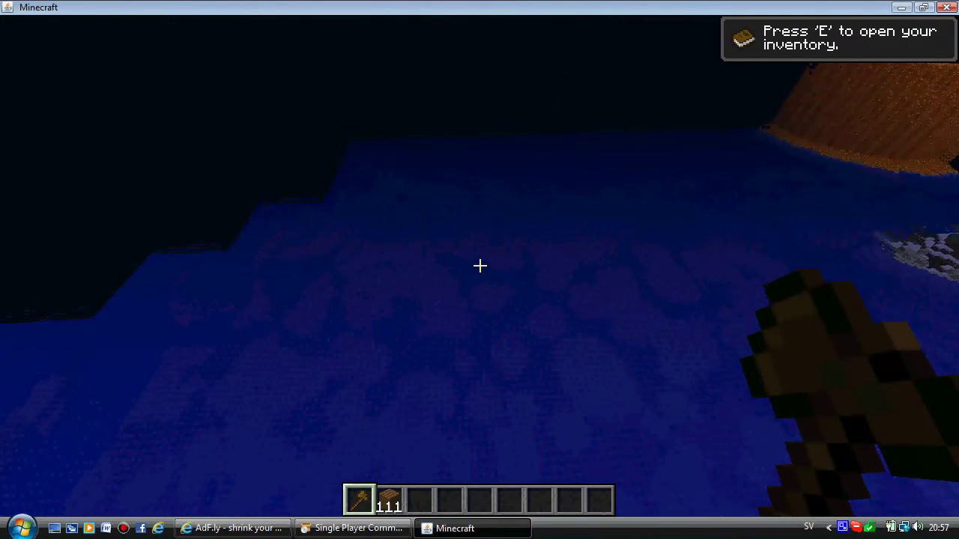
# - Set the selection corners with the wand, then open chat to type //set bedrock
pyautogui.press('t')
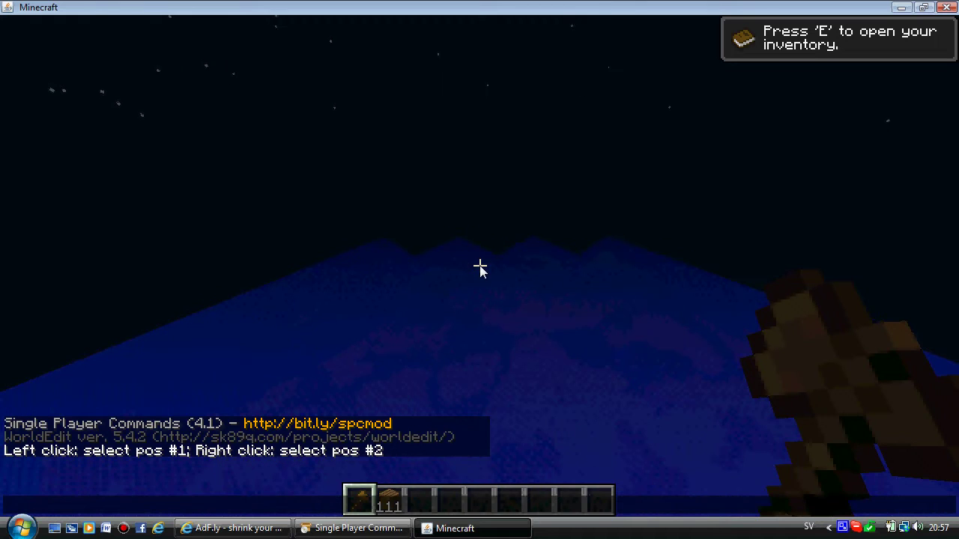
pyautogui.press('Escape')
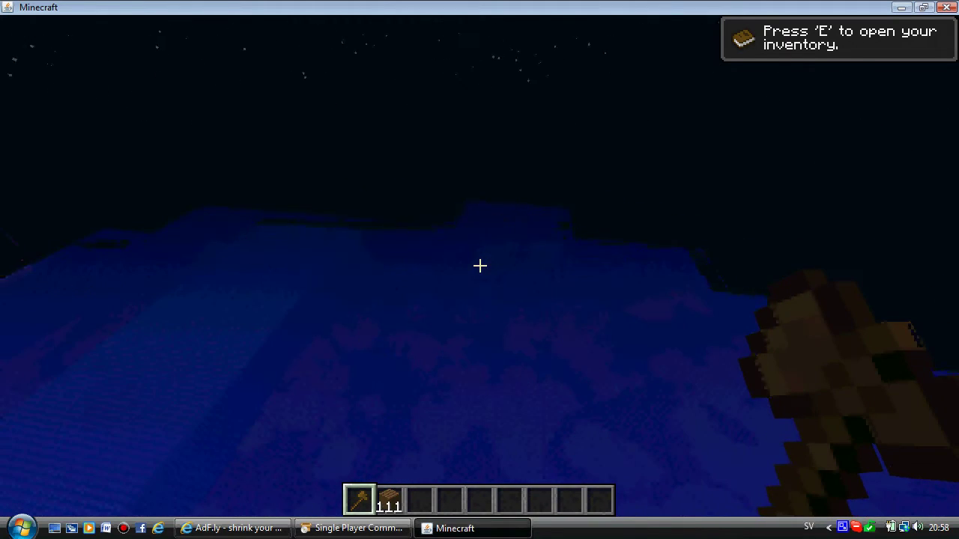
pyautogui.click(480, 265)
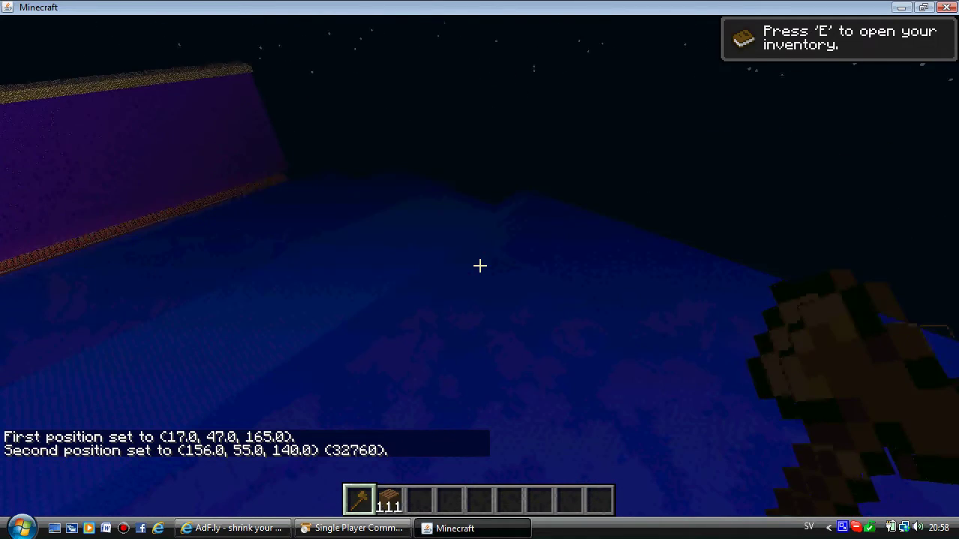
pyautogui.press('t')
pyautogui.write('//set bedrock')
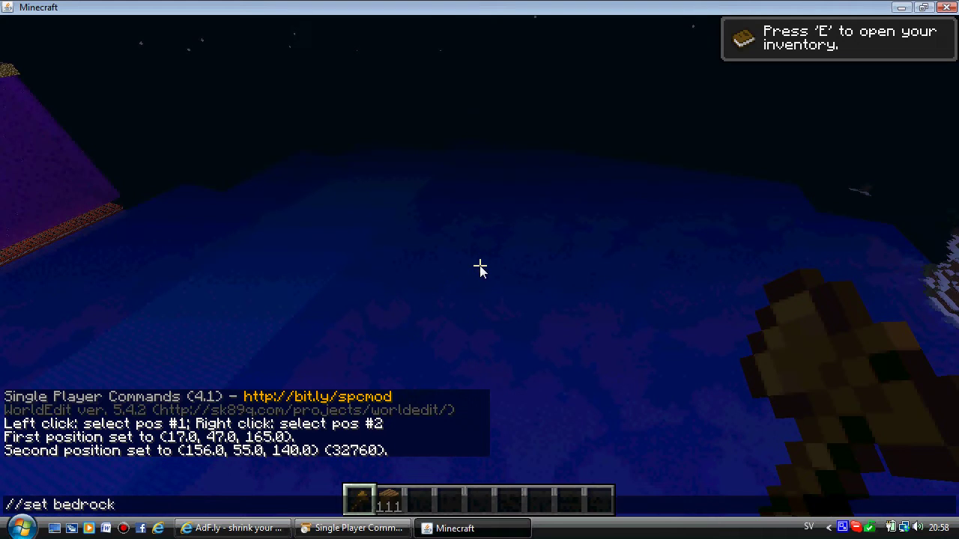
# - Run //set bedrock to fill the wand-selected region with bedrock
pyautogui.press('Return')
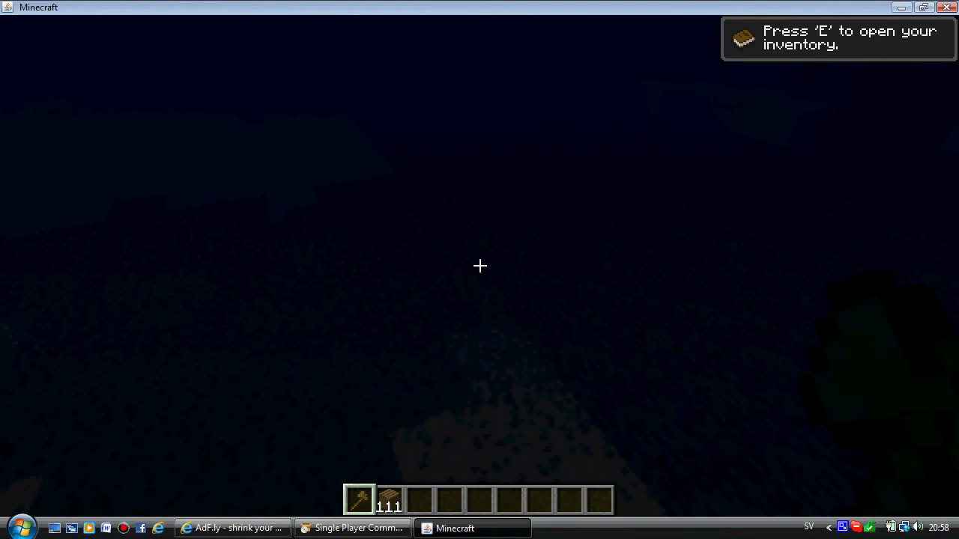
# - Rise back to the water surface above the bedrock-filled area and bring up the Game menu
pyautogui.press('space')
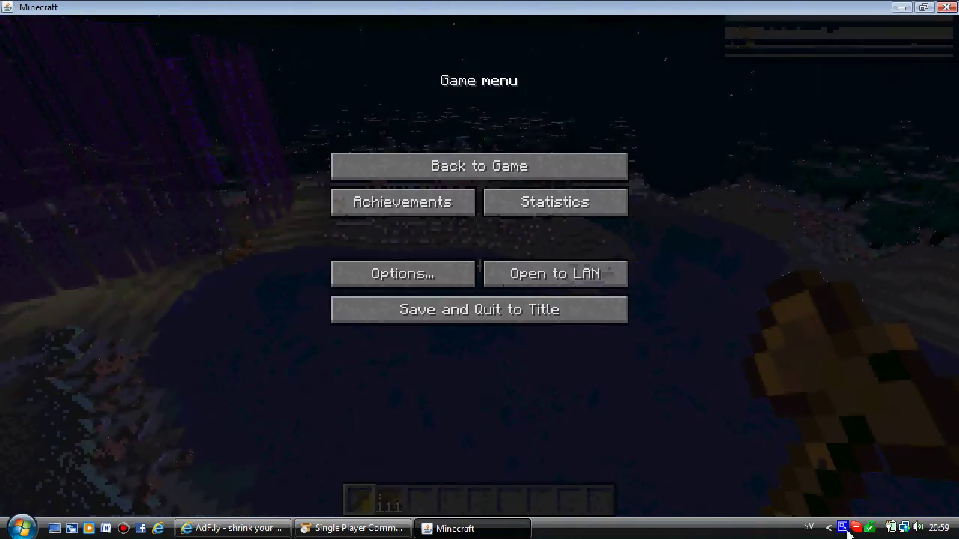
pyautogui.rightClick(843, 527)
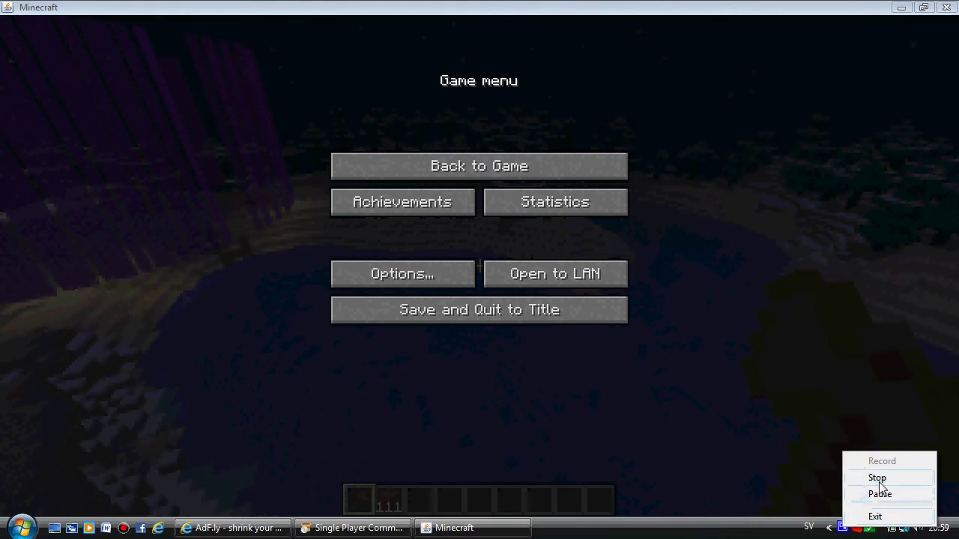